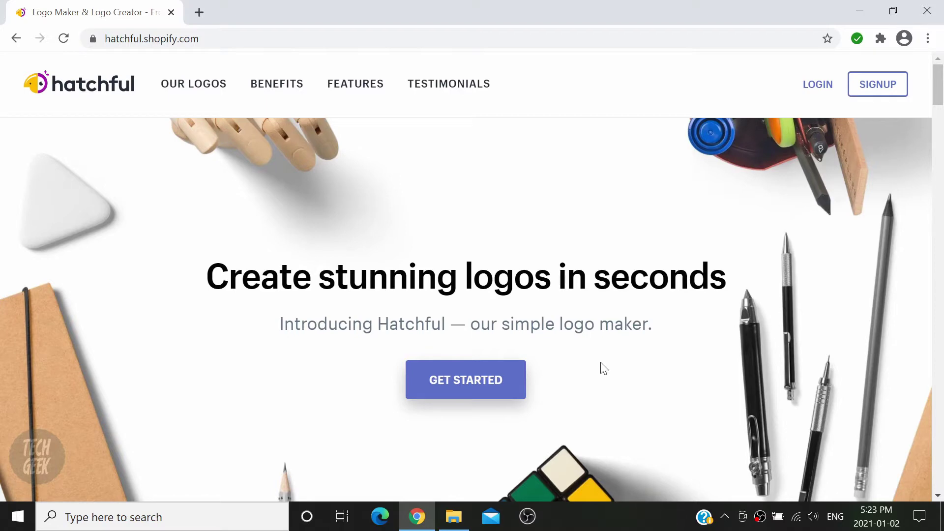
# - Start a new logo and choose Tech as the business space
pyautogui.click(520, 396)
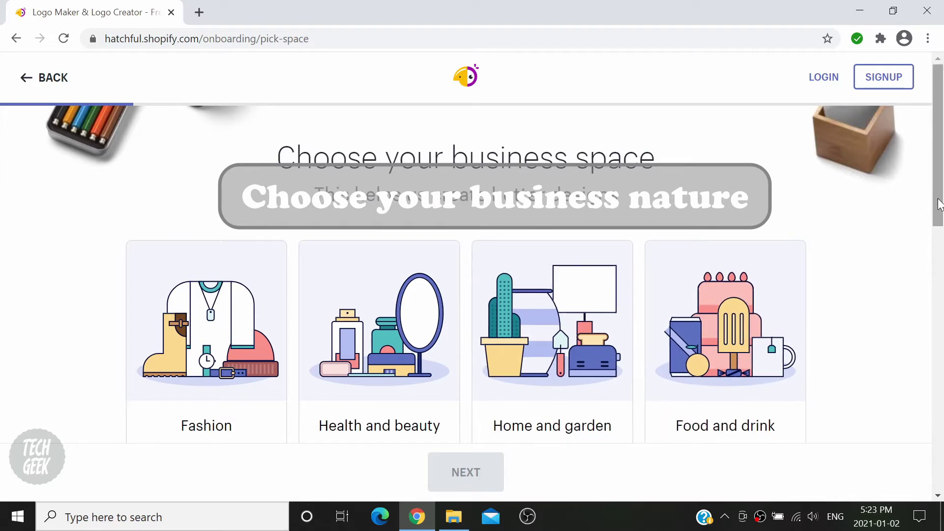
pyautogui.moveTo(939, 205); pyautogui.dragTo(934, 318)
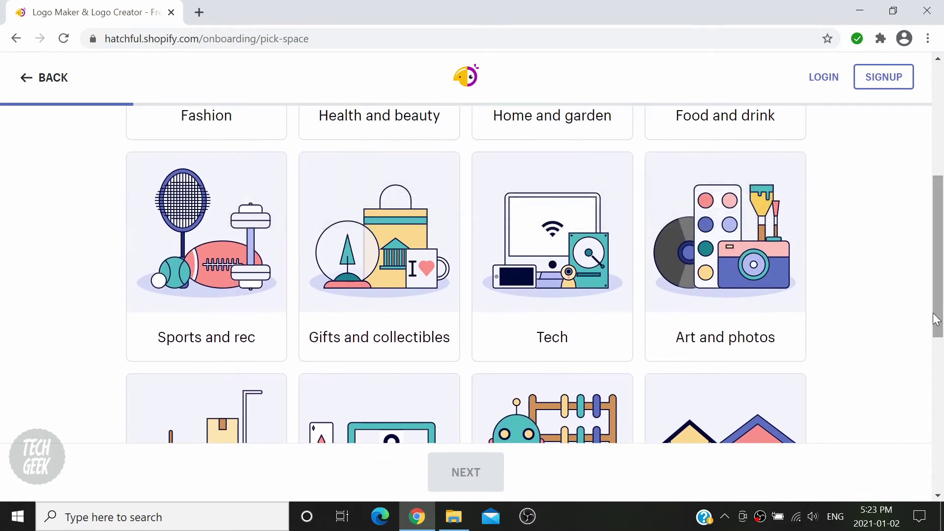
pyautogui.click(611, 320)
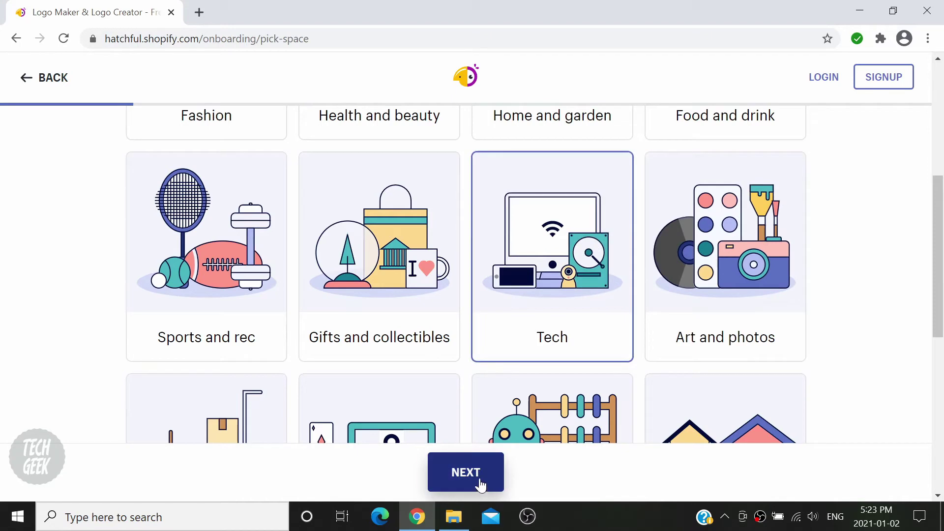
pyautogui.click(480, 485)
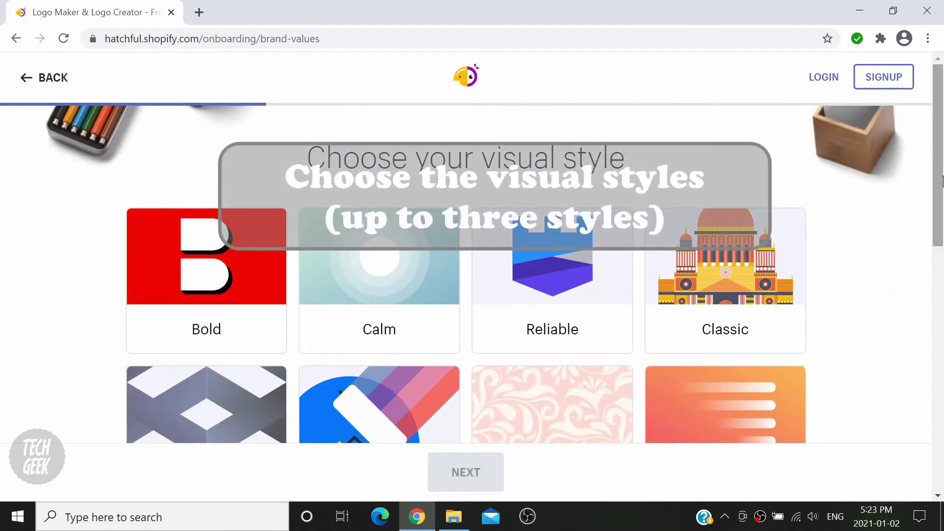
# - Pick the Youthful, Innovative and Creative visual styles and continue to the business name step
pyautogui.moveTo(942, 181); pyautogui.dragTo(942, 417)
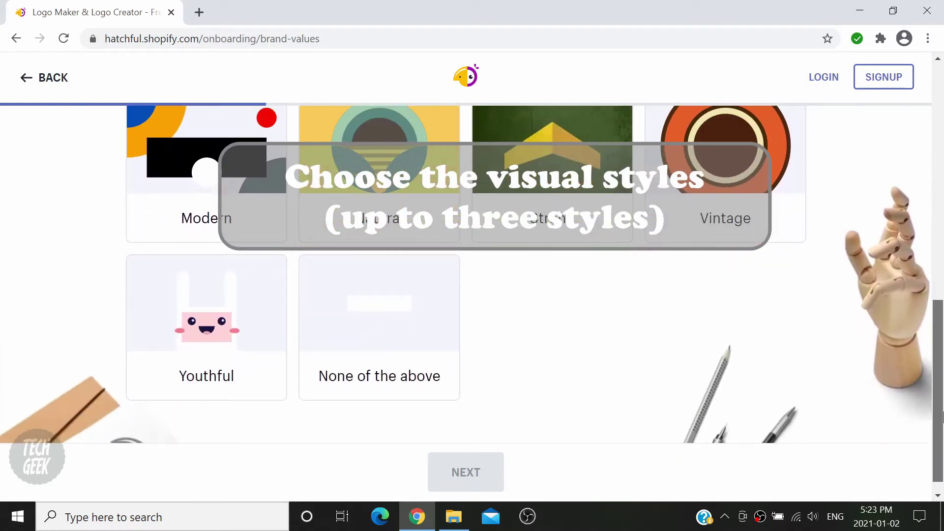
pyautogui.click(160, 308)
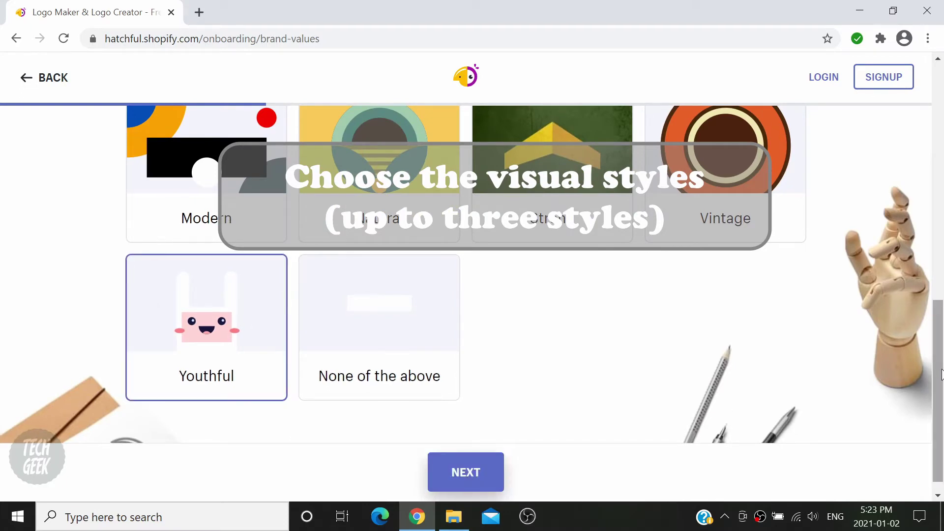
pyautogui.moveTo(942, 375); pyautogui.dragTo(942, 245)
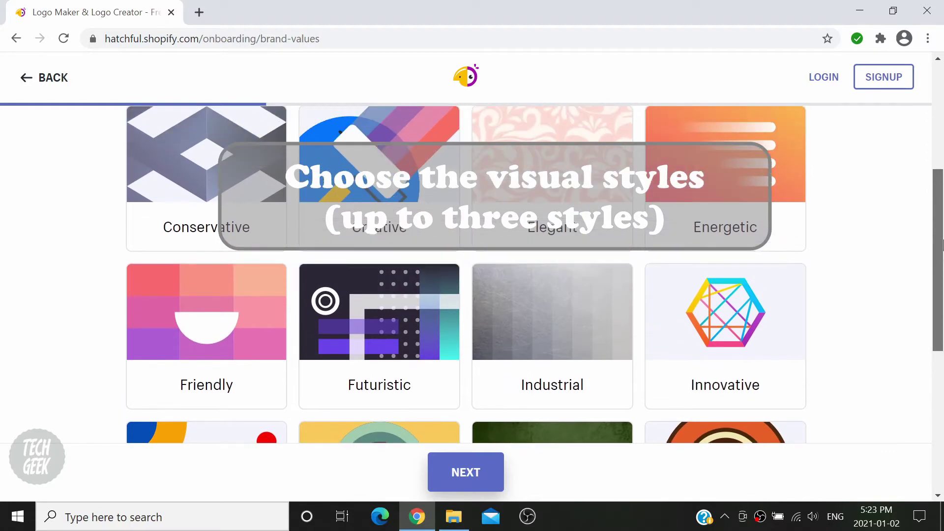
pyautogui.click(771, 299)
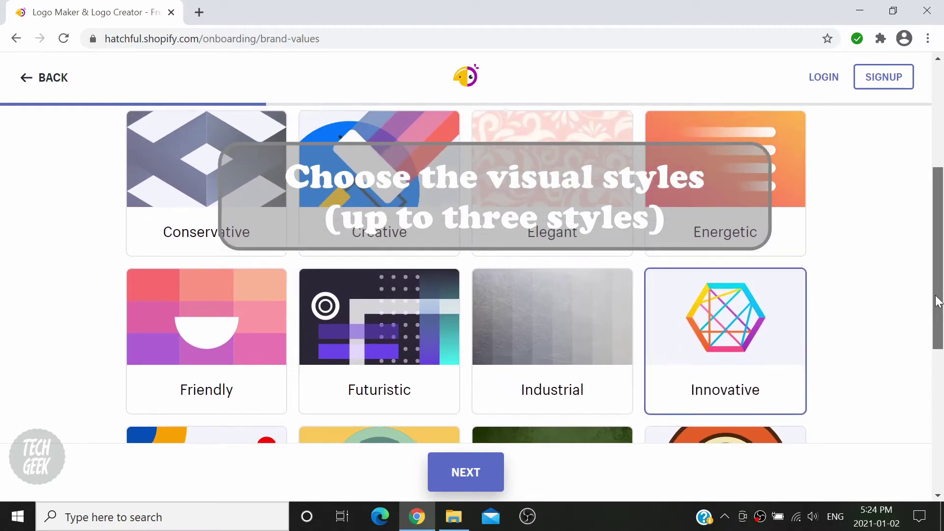
pyautogui.moveTo(936, 300); pyautogui.dragTo(943, 234)
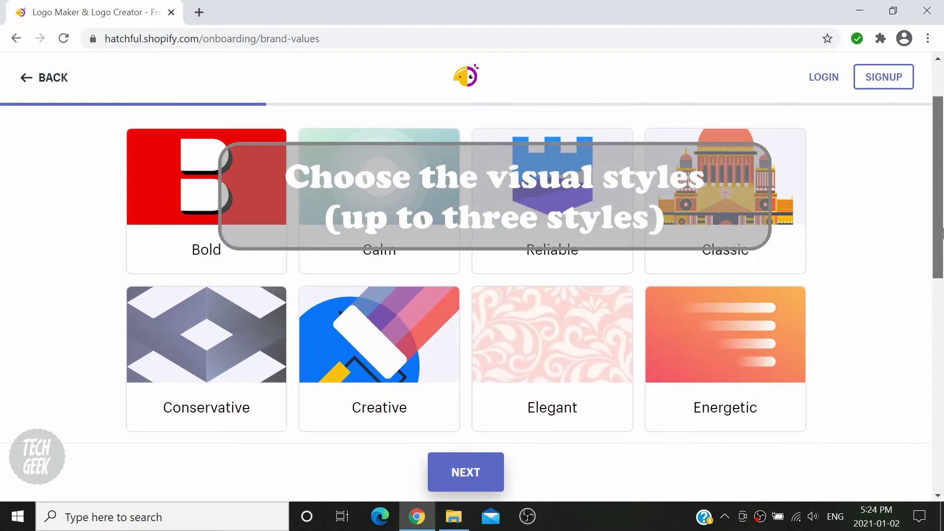
pyautogui.click(418, 364)
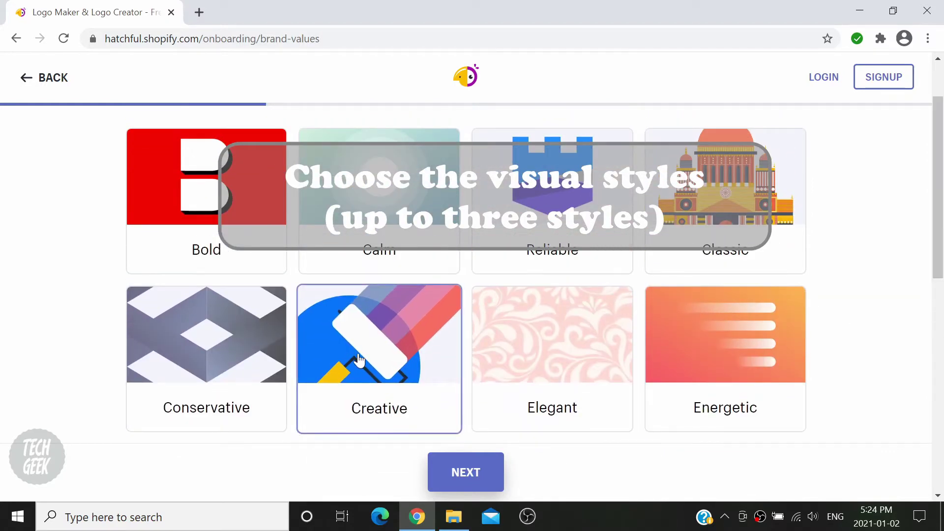
pyautogui.click(489, 485)
# - Enter 'TechGeek' as the business name with the slogan 'Technology'
pyautogui.click(418, 295)
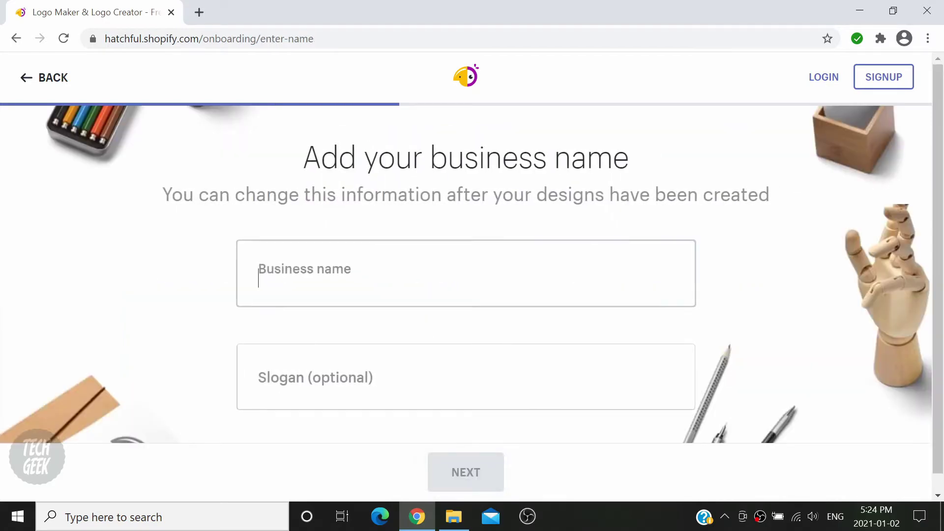
pyautogui.write('Tec')
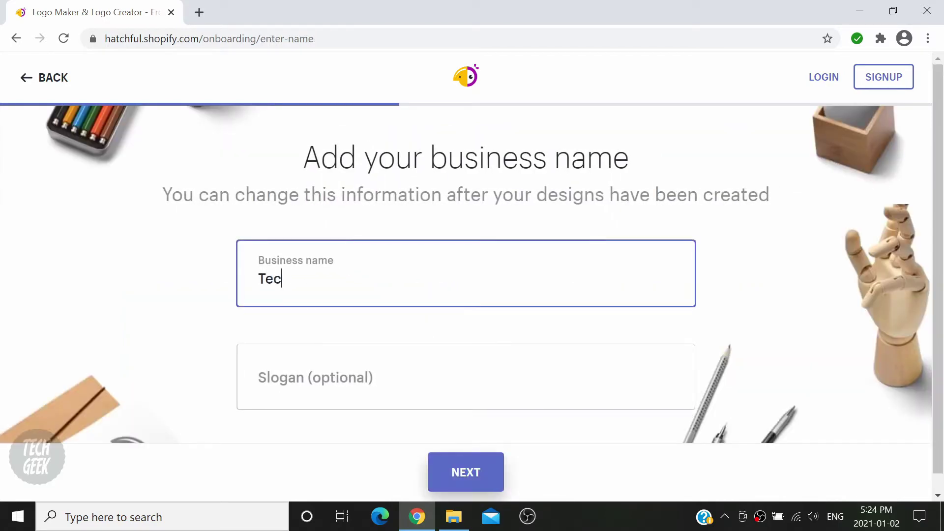
pyautogui.write('hGeek')
pyautogui.press('Tab')
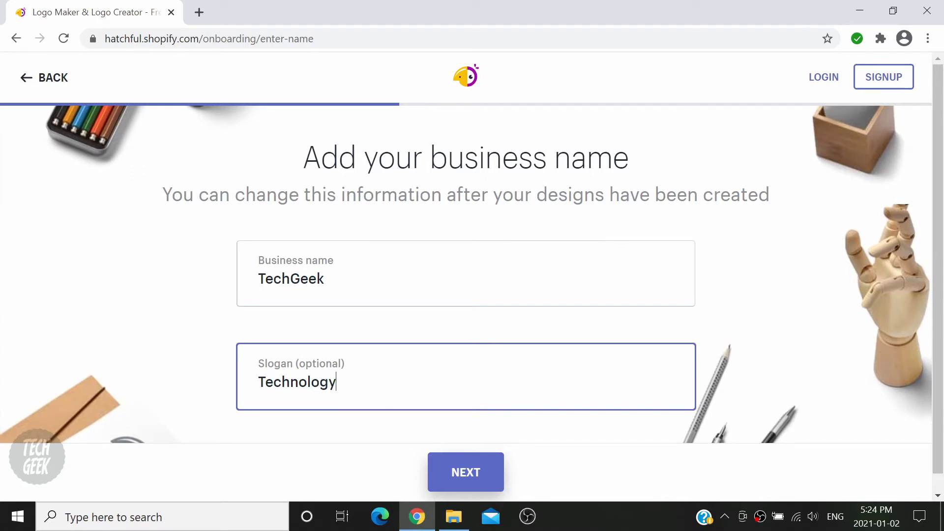
pyautogui.click(495, 489)
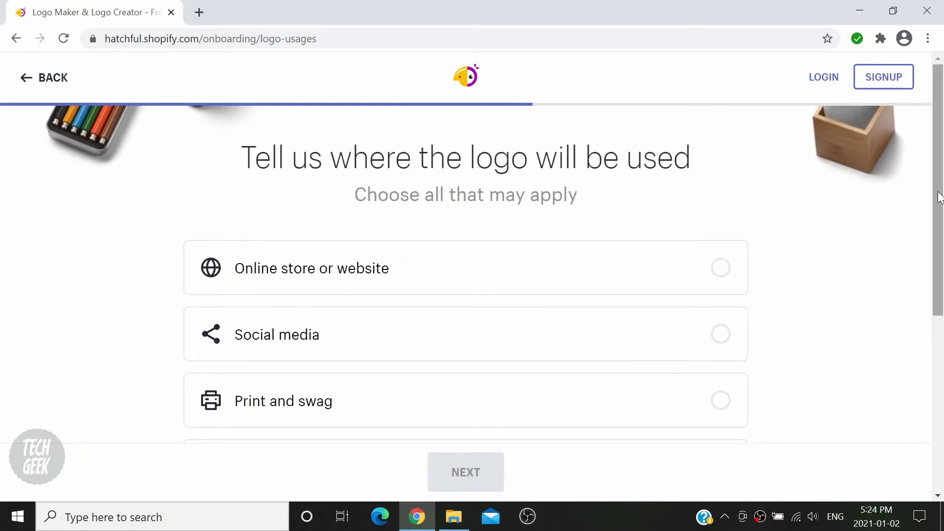
# - Mark the logo for use on an online store or website and generate the designs
pyautogui.moveTo(939, 195); pyautogui.dragTo(941, 390)
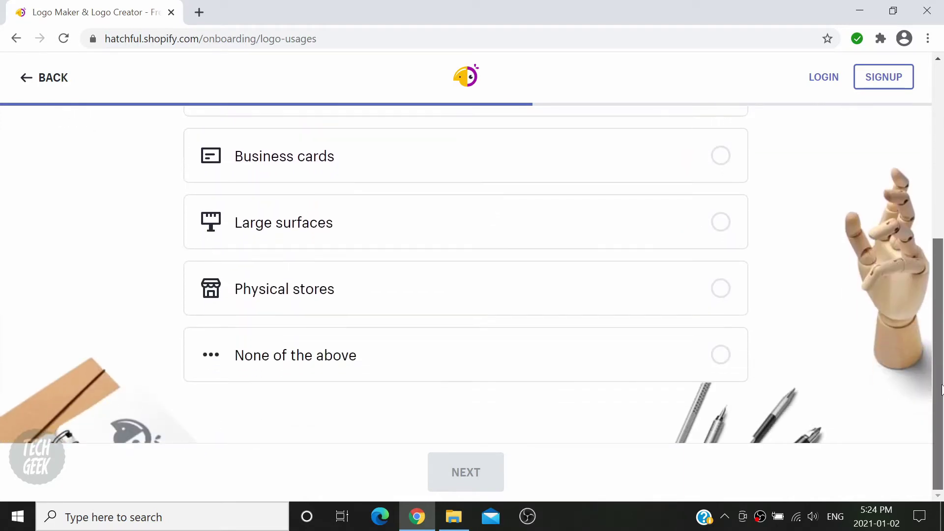
pyautogui.scroll(6, 896, 429)
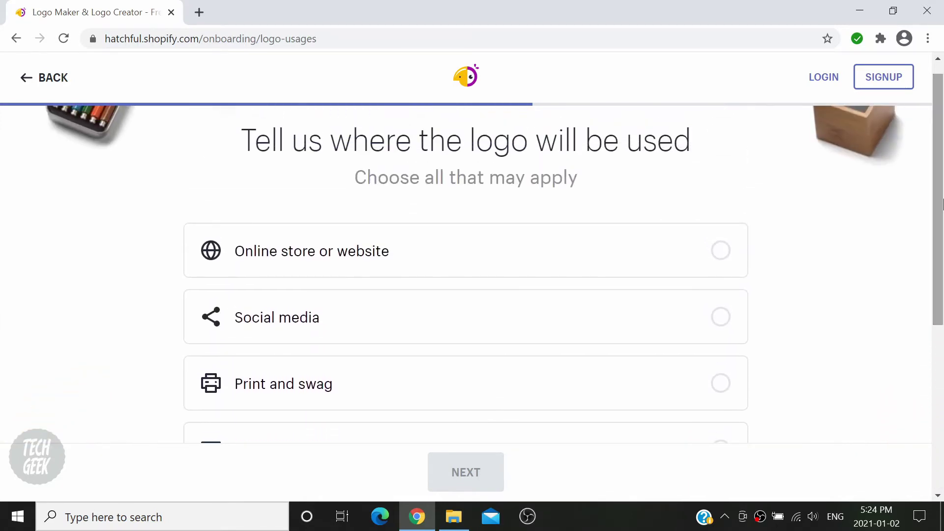
pyautogui.click(718, 264)
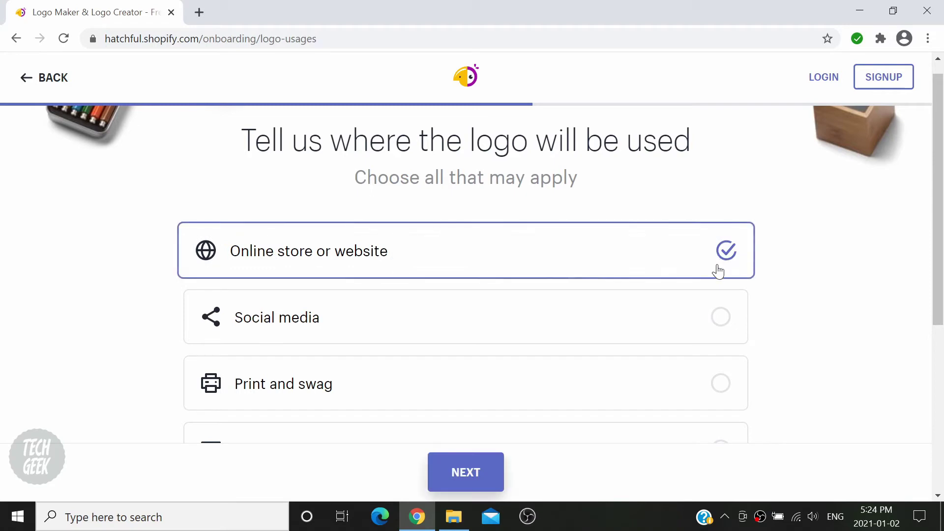
pyautogui.click(493, 473)
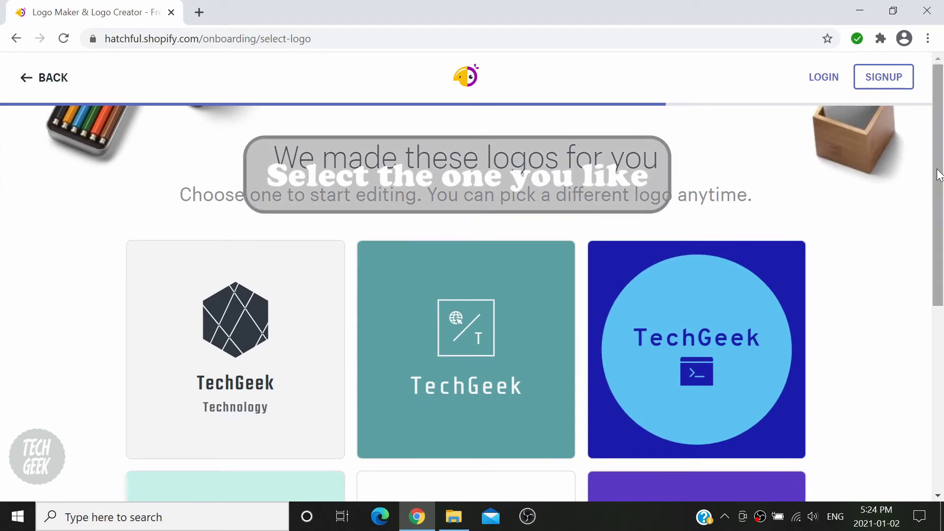
pyautogui.moveTo(940, 175); pyautogui.dragTo(940, 412)
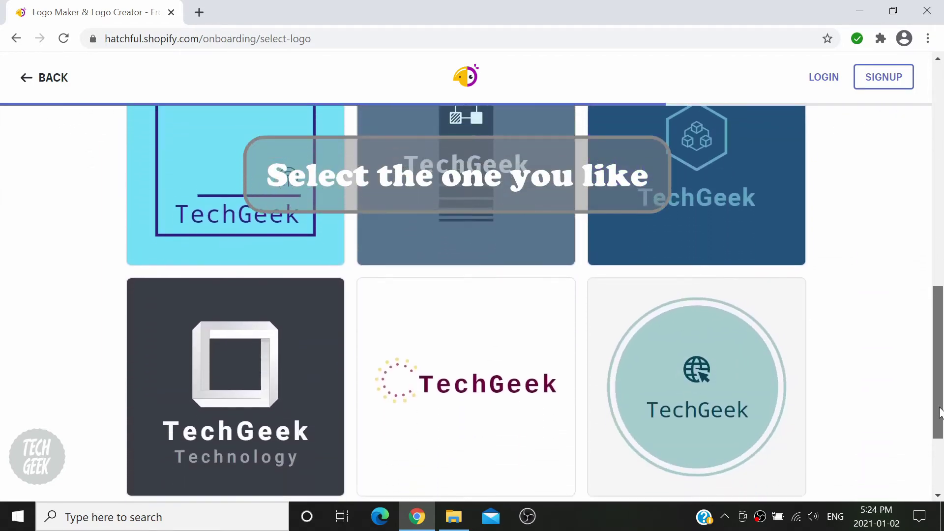
pyautogui.moveTo(939, 290); pyautogui.dragTo(943, 422)
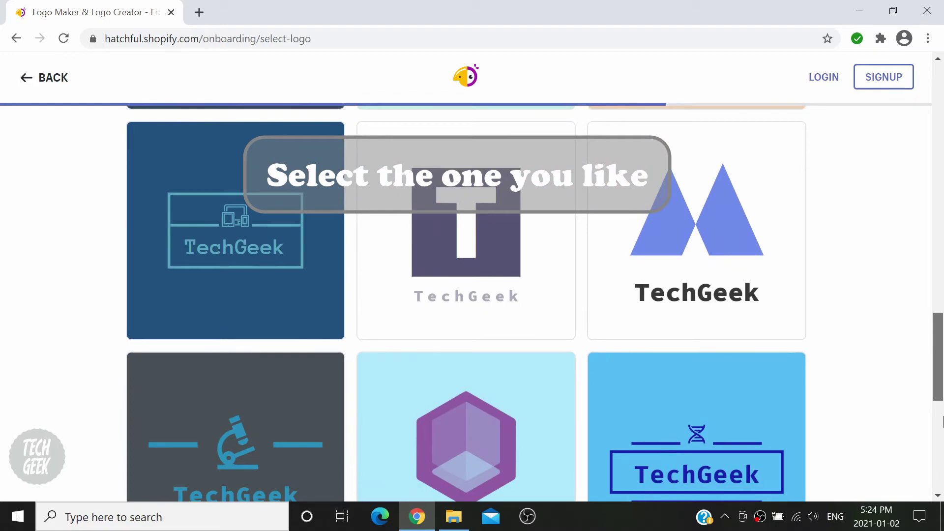
pyautogui.click(943, 421)
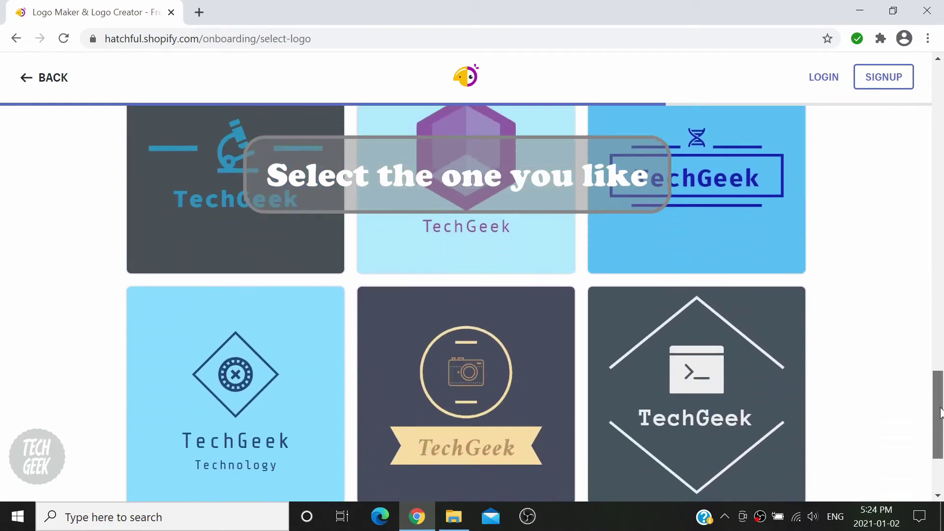
pyautogui.scroll(-7, 941, 413)
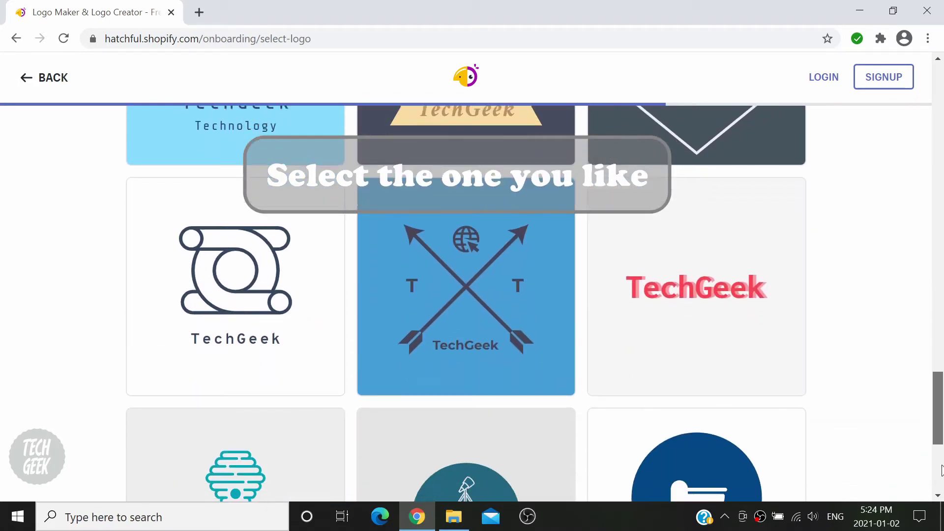
pyautogui.scroll(-4, 942, 470)
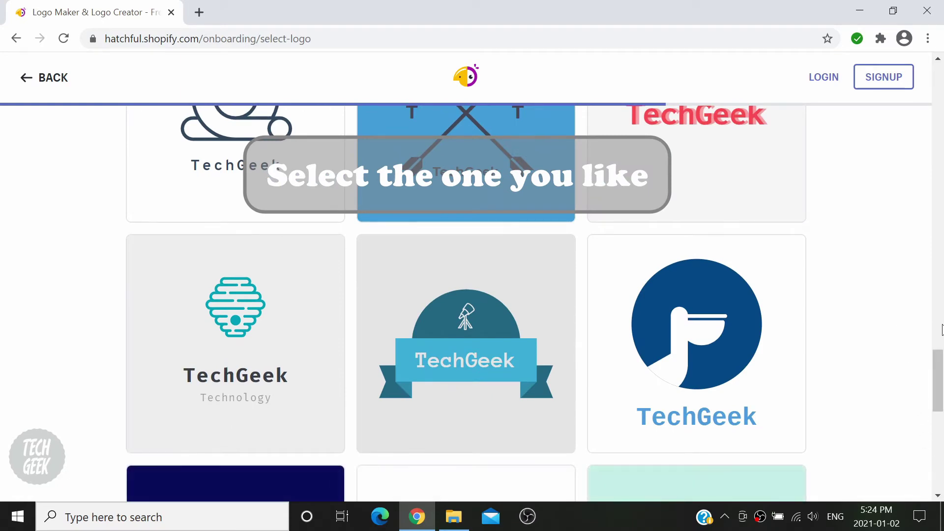
pyautogui.scroll(-9, 942, 344)
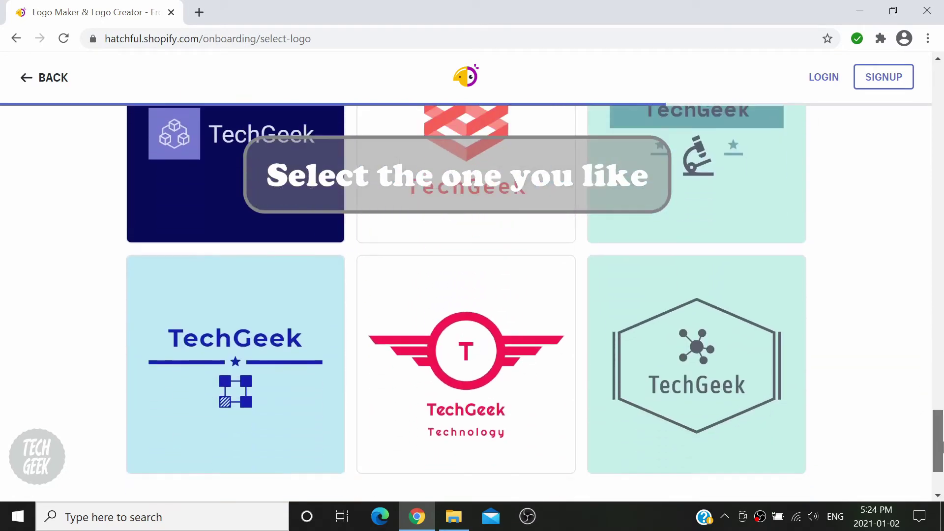
pyautogui.scroll(-6, 942, 445)
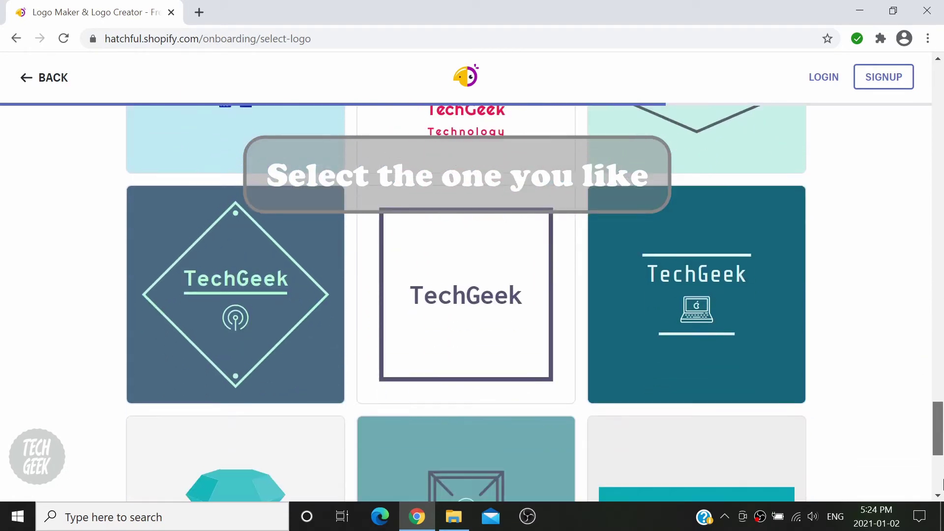
pyautogui.scroll(-5, 942, 484)
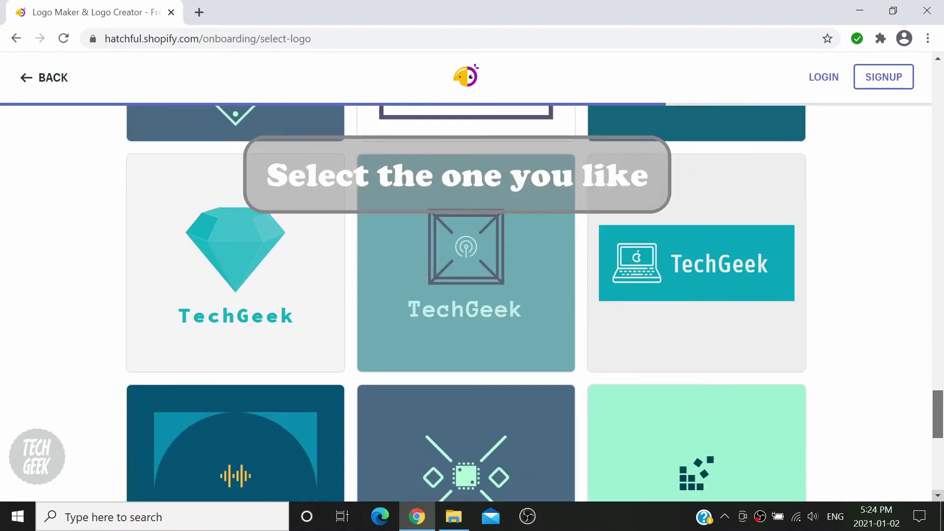
pyautogui.scroll(-4, 466, 304)
pyautogui.scroll(10, 941, 480)
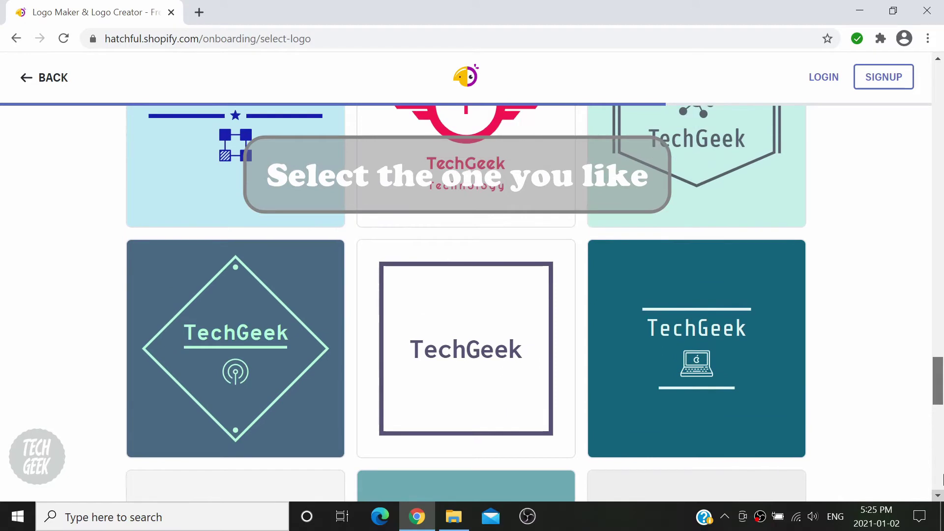
# - Open the teal laptop TechGeek logo and apply the bolder second font
pyautogui.click(770, 432)
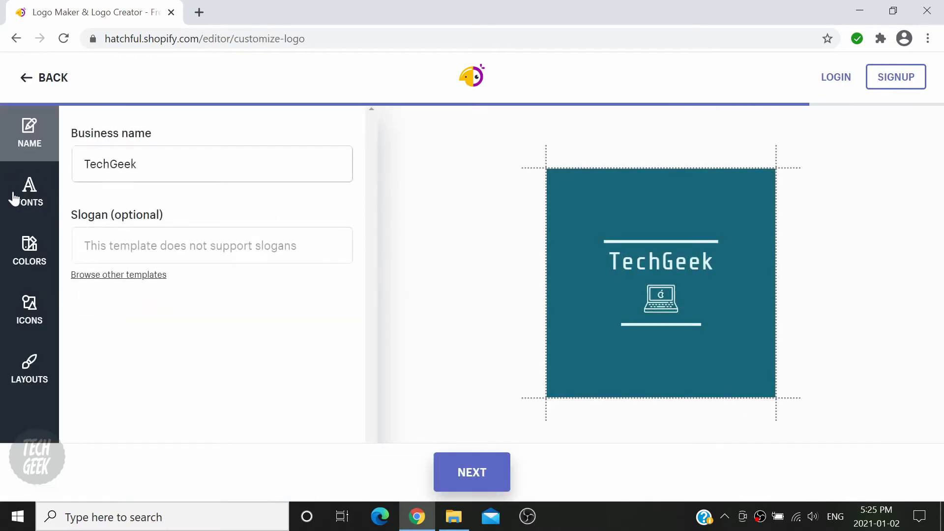
pyautogui.click(14, 198)
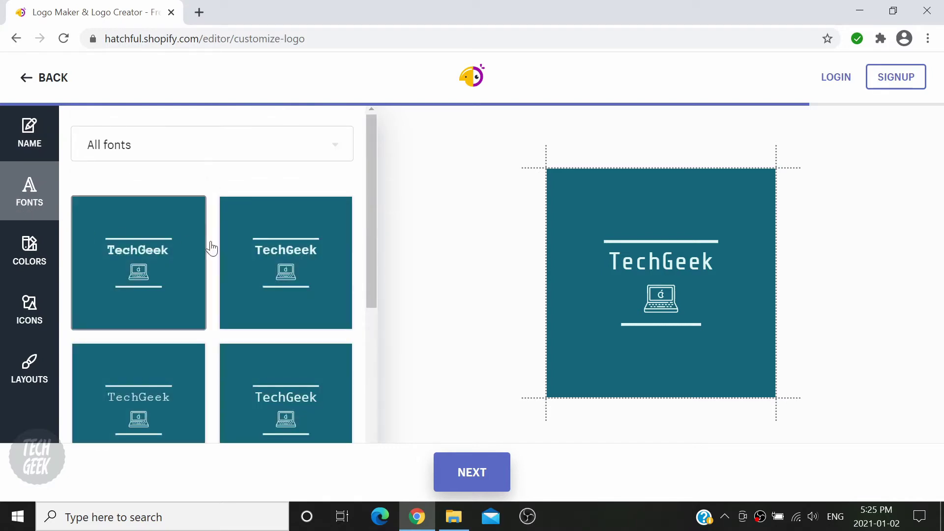
pyautogui.scroll(-3, 274, 260)
pyautogui.scroll(3, 274, 259)
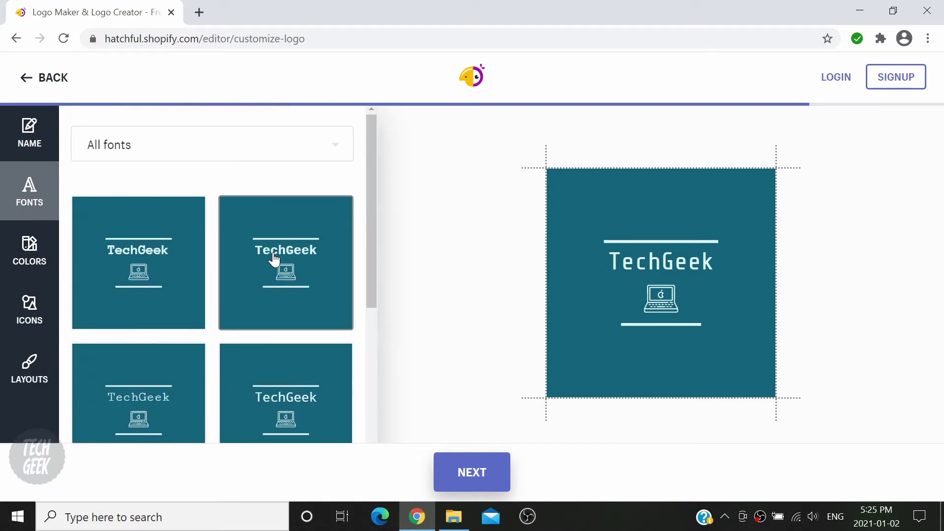
pyautogui.click(296, 286)
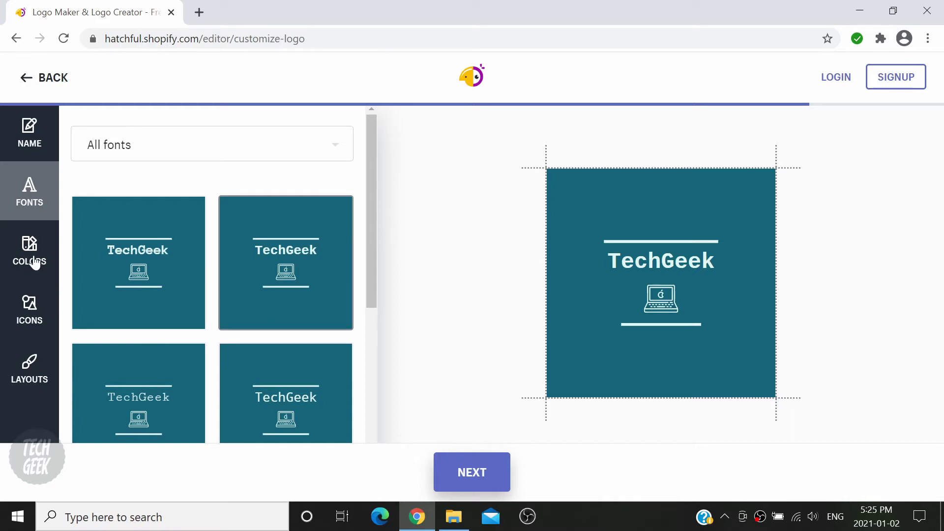
# - Review the colour, icon and layout options, keeping the teal colour, laptop icon and lined layout
pyautogui.click(35, 263)
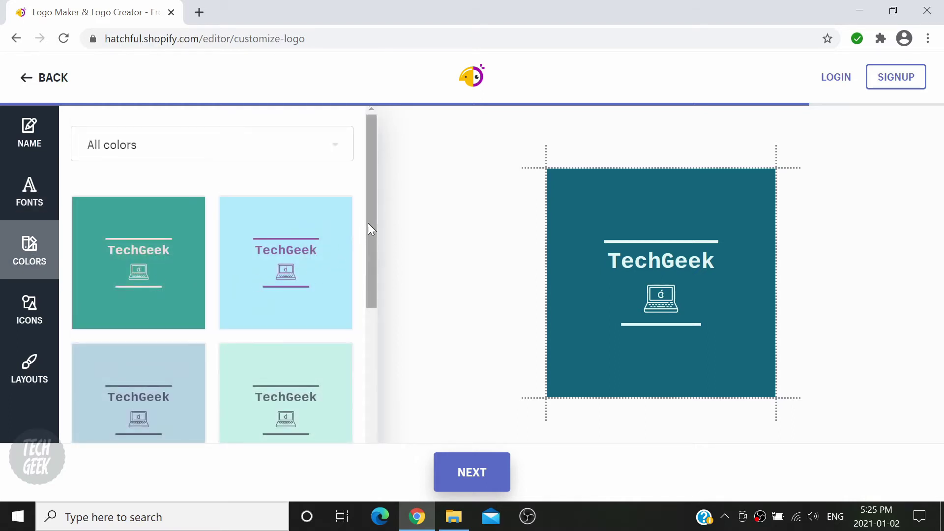
pyautogui.moveTo(369, 223)
pyautogui.mouseDown()
pyautogui.moveTo(371, 323)
pyautogui.moveTo(367, 239)
pyautogui.mouseUp()
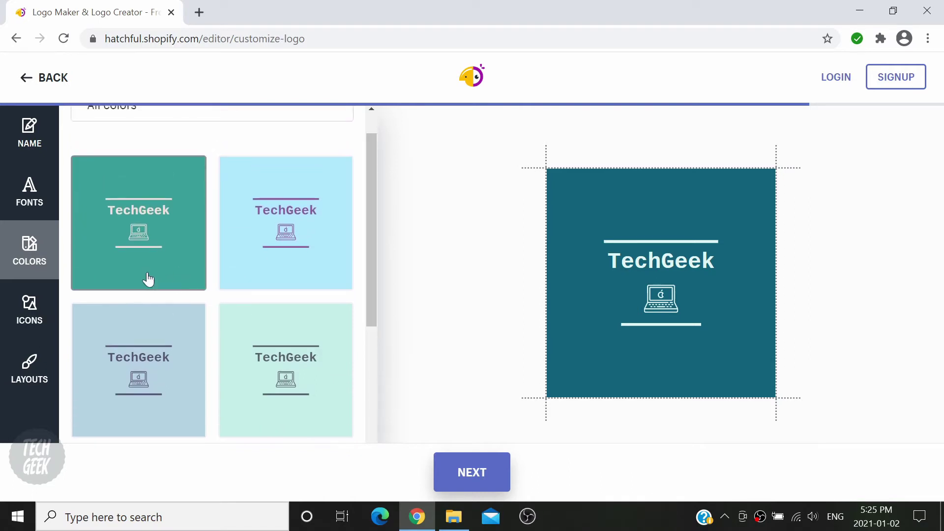
pyautogui.click(37, 296)
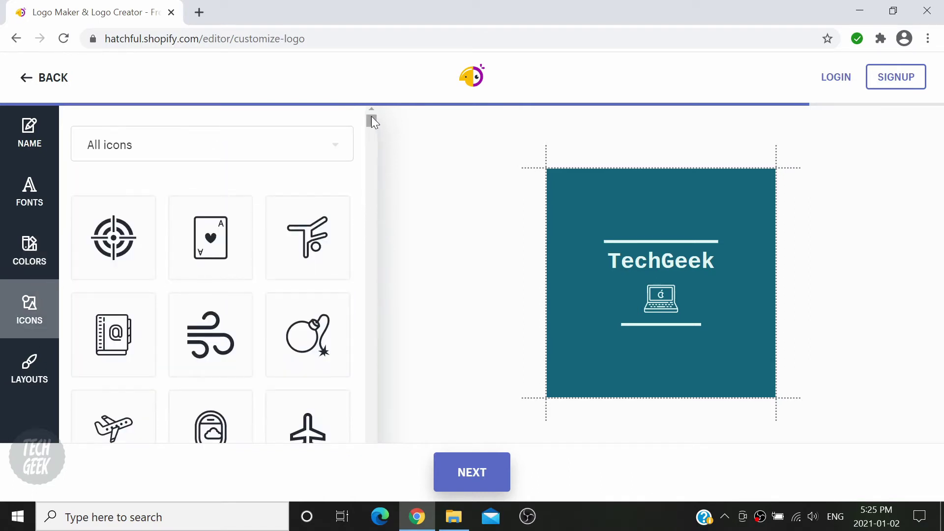
pyautogui.moveTo(374, 117)
pyautogui.mouseDown()
pyautogui.moveTo(370, 163)
pyautogui.moveTo(367, 108)
pyautogui.mouseUp()
pyautogui.click(18, 379)
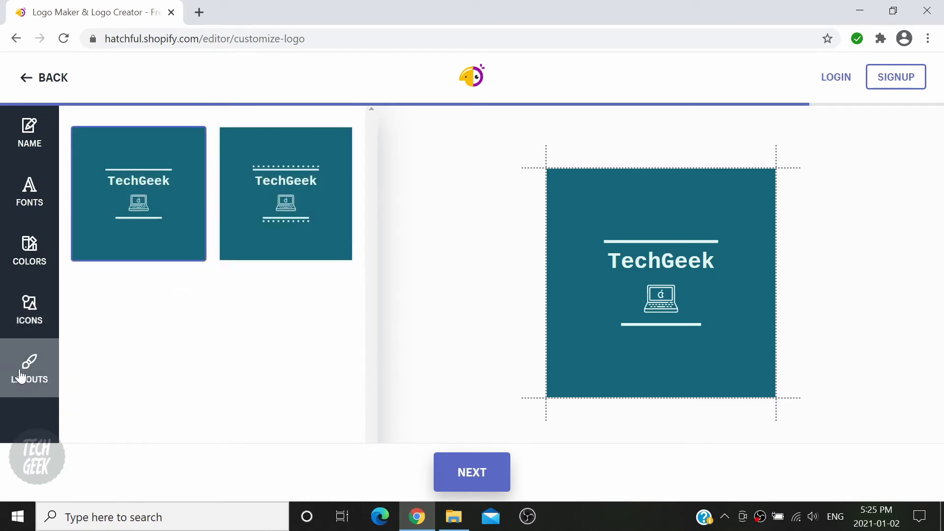
# - Go to the finished TechGeek logo preview and request its download, bringing up the account prompt
pyautogui.click(498, 478)
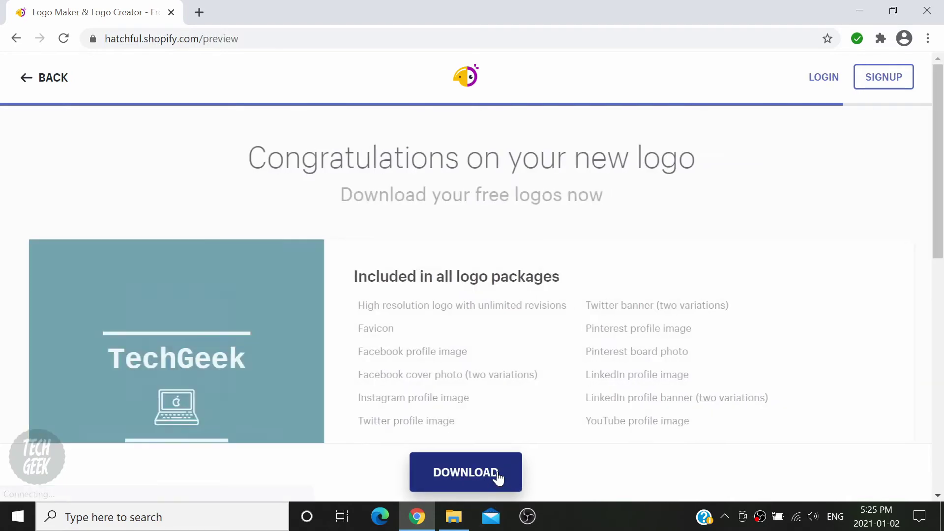
pyautogui.scroll(-2, 575, 326)
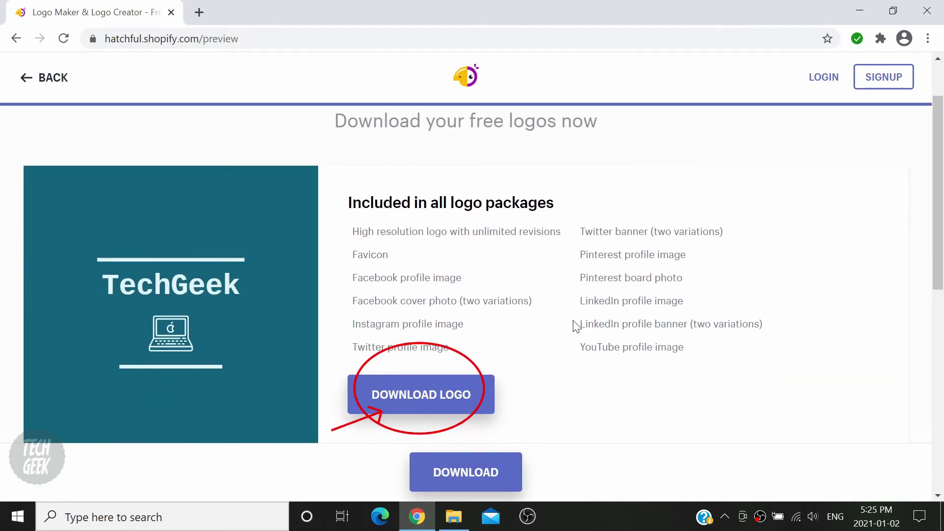
pyautogui.click(483, 410)
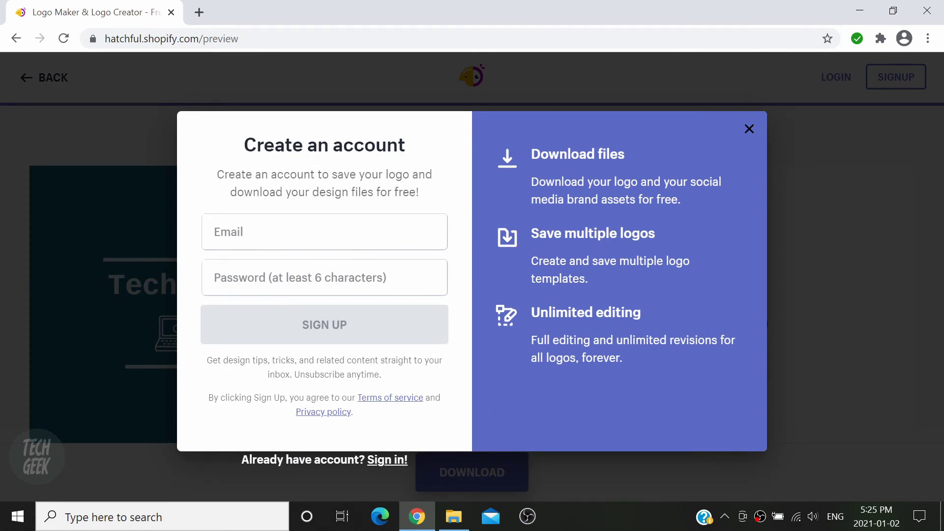
# - Sign in with the existing account's e-mail and password, then dismiss Chrome's save-password prompt
pyautogui.click(394, 462)
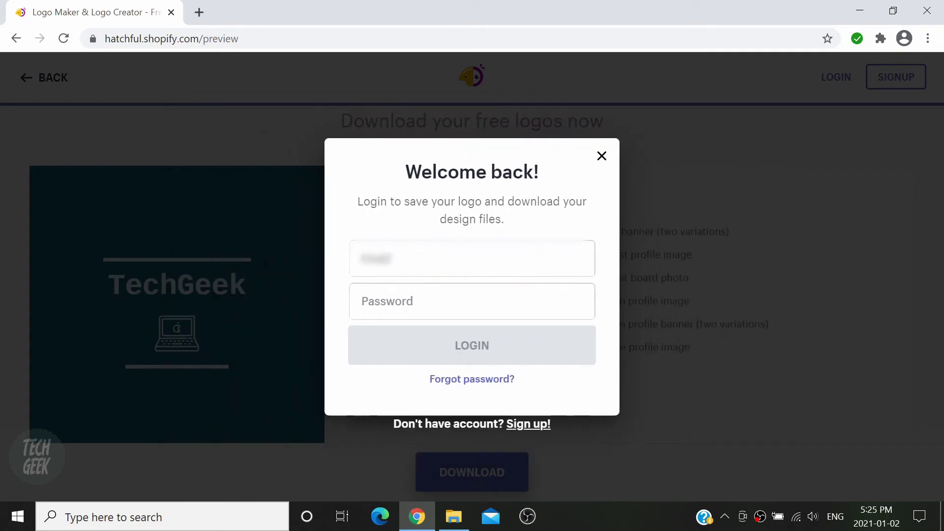
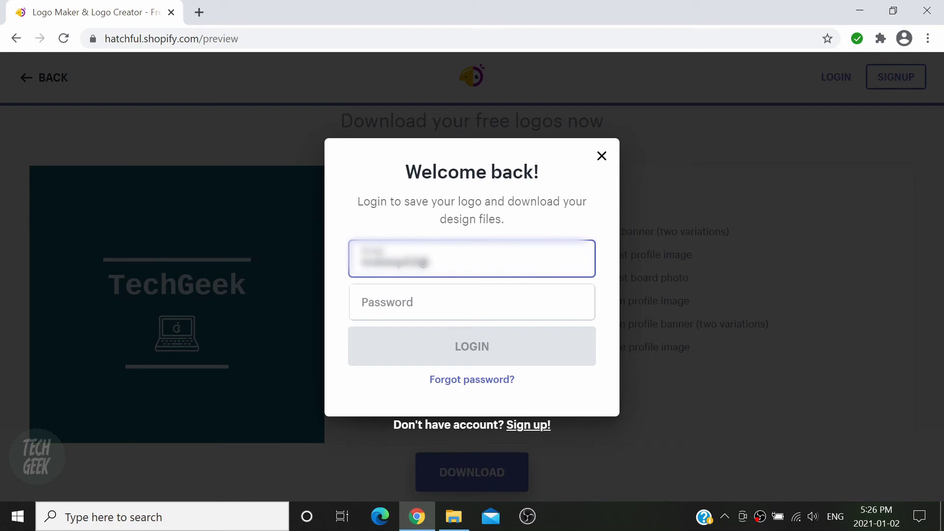
pyautogui.press('Tab')
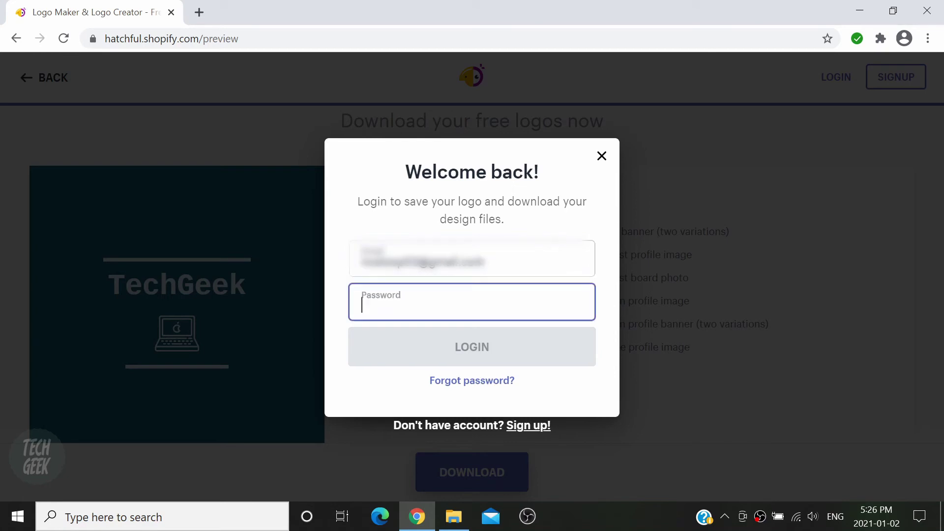
pyautogui.write('••••••••')
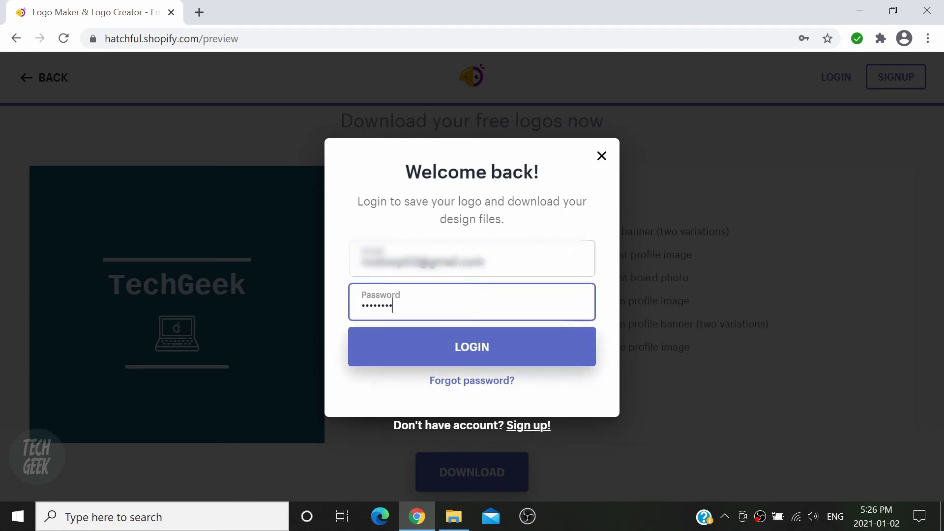
pyautogui.write('•')
pyautogui.press('Return')
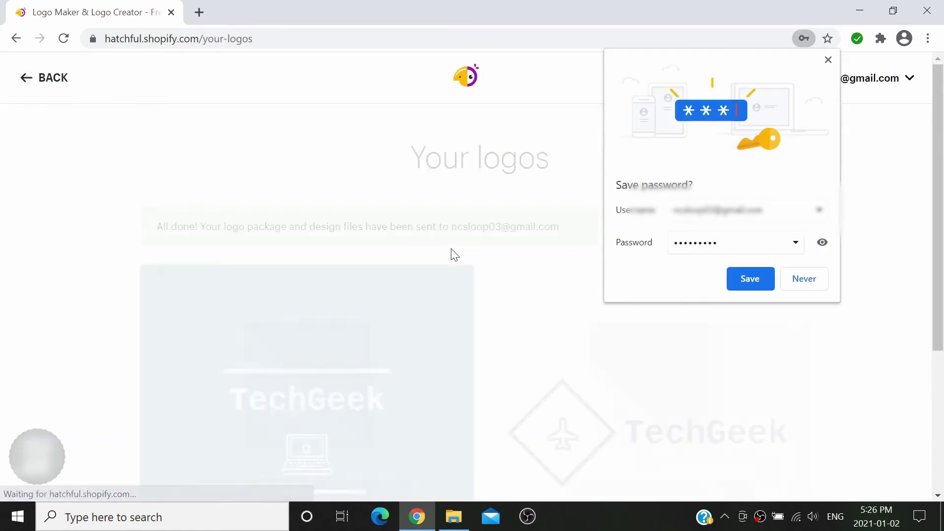
pyautogui.click(828, 59)
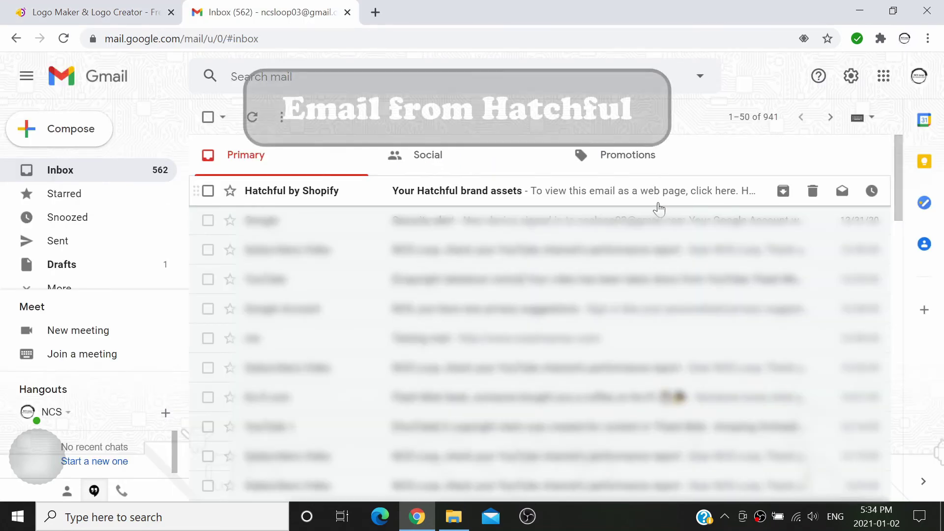
# - Download HatchfulExport-All.zip from the Hatchful brand assets email and open the Downloads folder
pyautogui.click(622, 196)
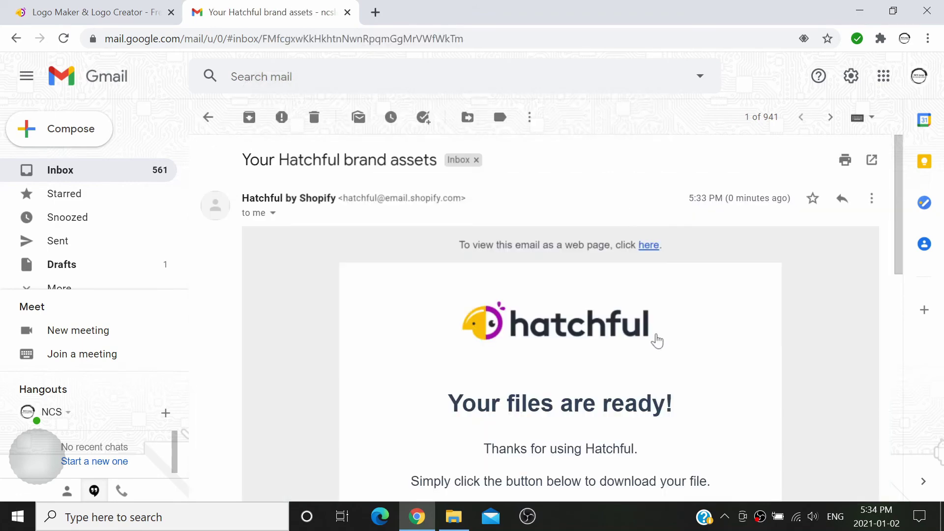
pyautogui.scroll(-5, 657, 341)
pyautogui.scroll(1, 662, 344)
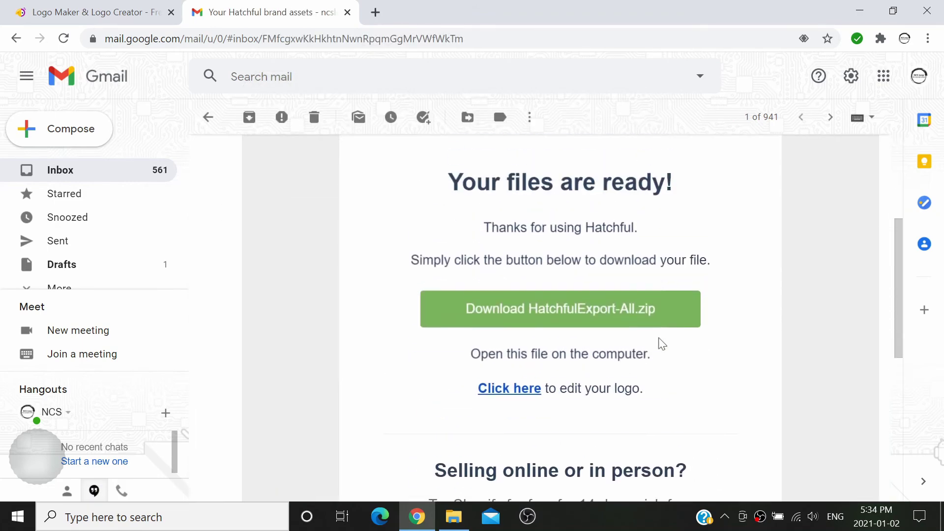
pyautogui.click(681, 314)
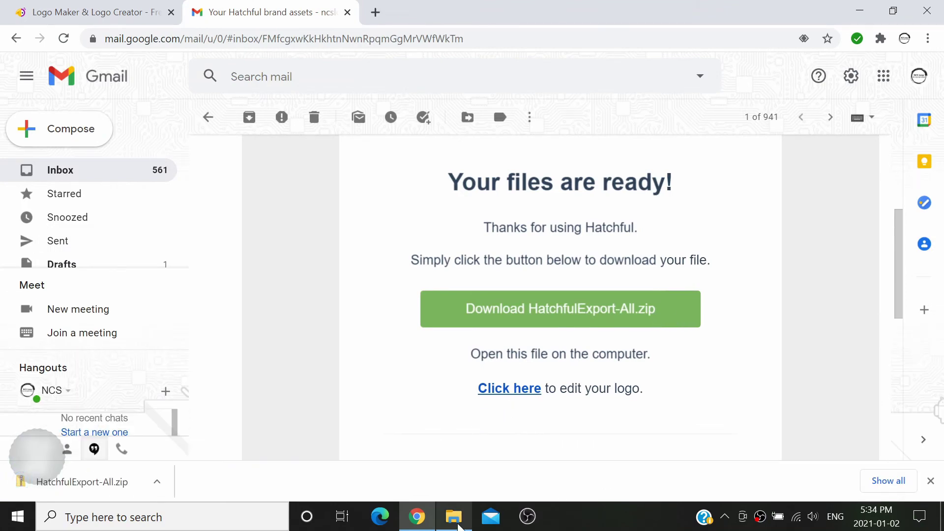
pyautogui.click(454, 516)
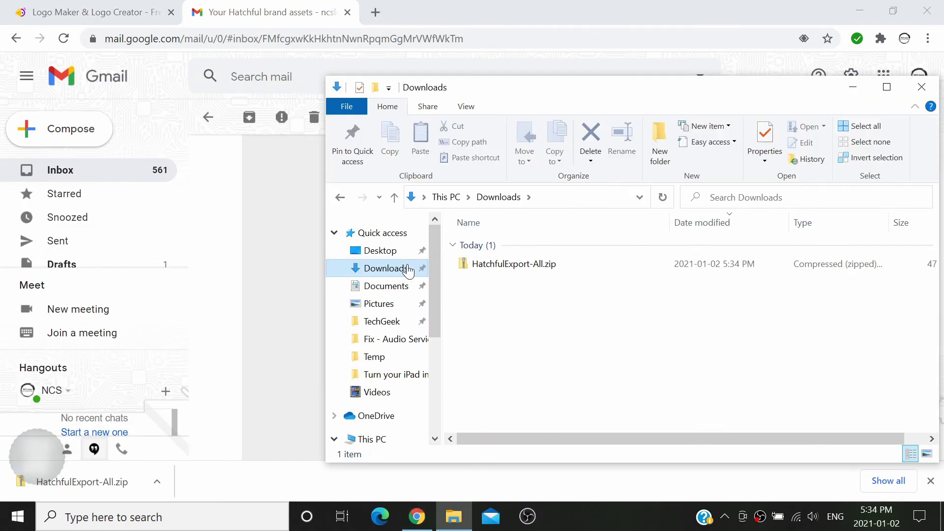
# - Open HatchfulExport-All.zip and preview facebook_cover_photo_1.png, facebook_cover_photo_2.png and facebook_profile_image.png
pyautogui.click(534, 265)
pyautogui.doubleClick(534, 265)
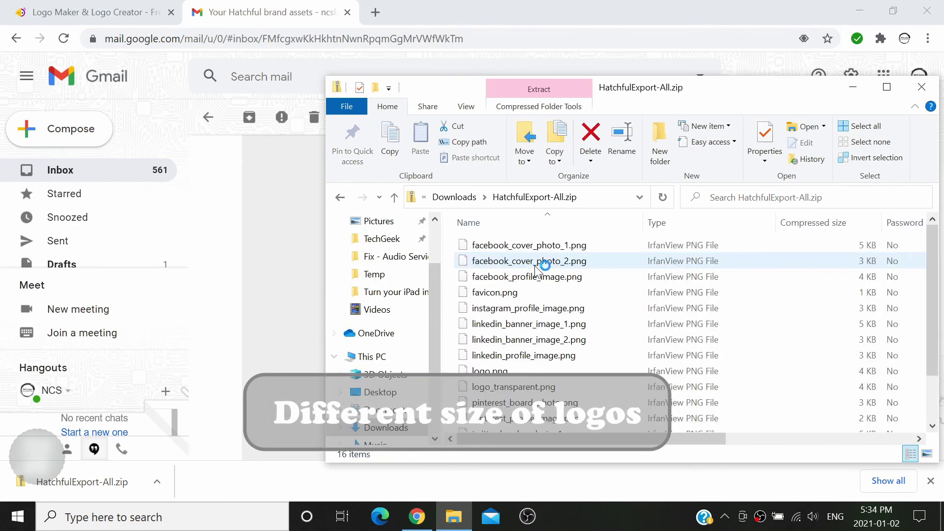
pyautogui.click(541, 247)
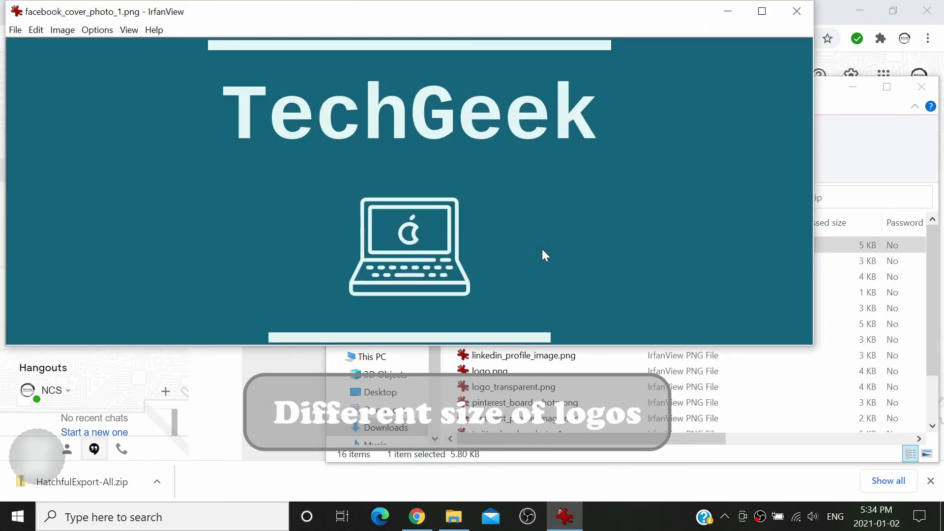
pyautogui.press('Escape')
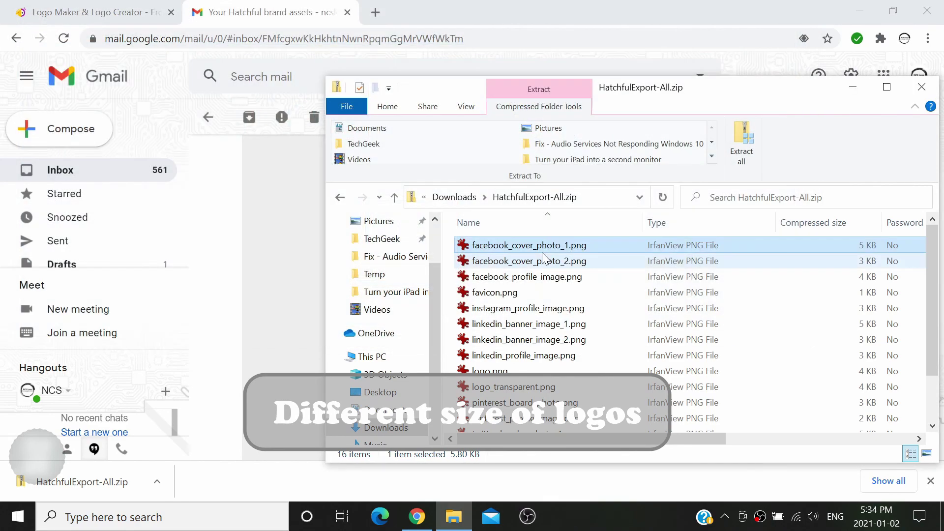
pyautogui.click(544, 263)
pyautogui.doubleClick(544, 262)
pyautogui.press('Escape')
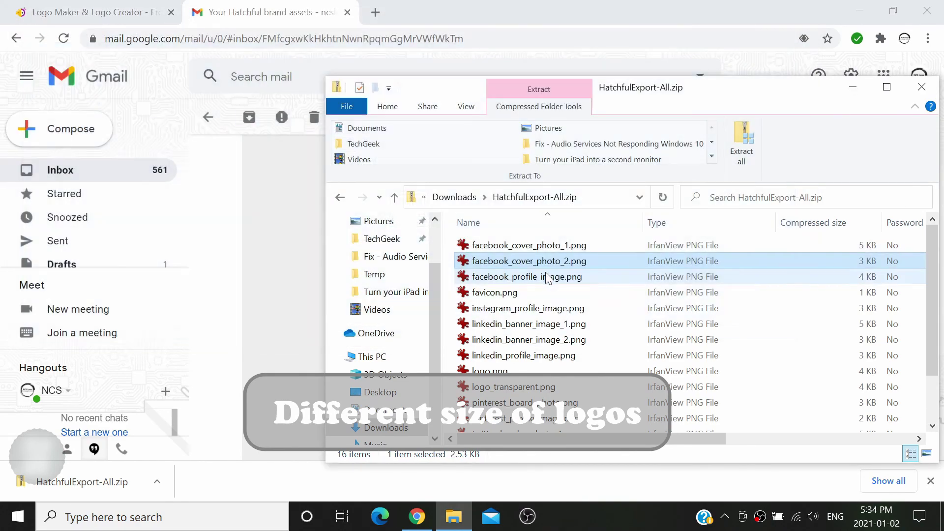
pyautogui.click(545, 276)
pyautogui.doubleClick(546, 275)
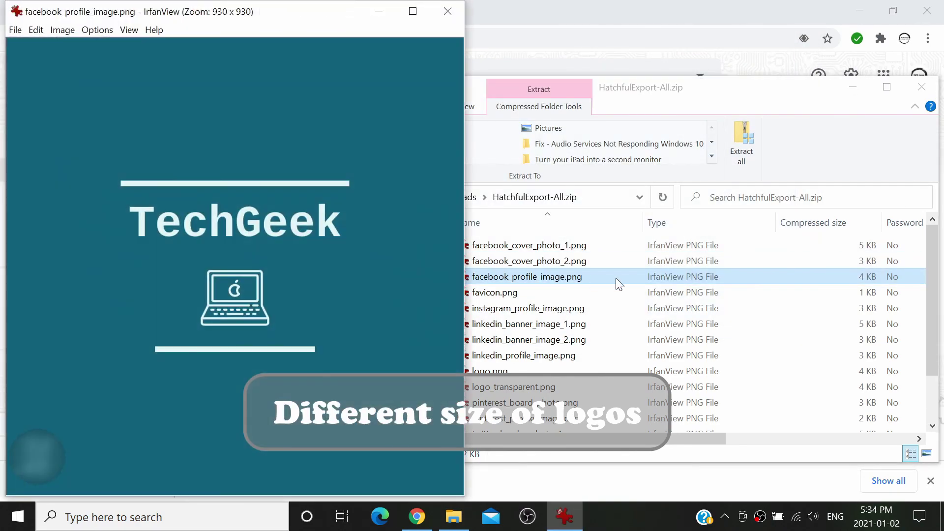